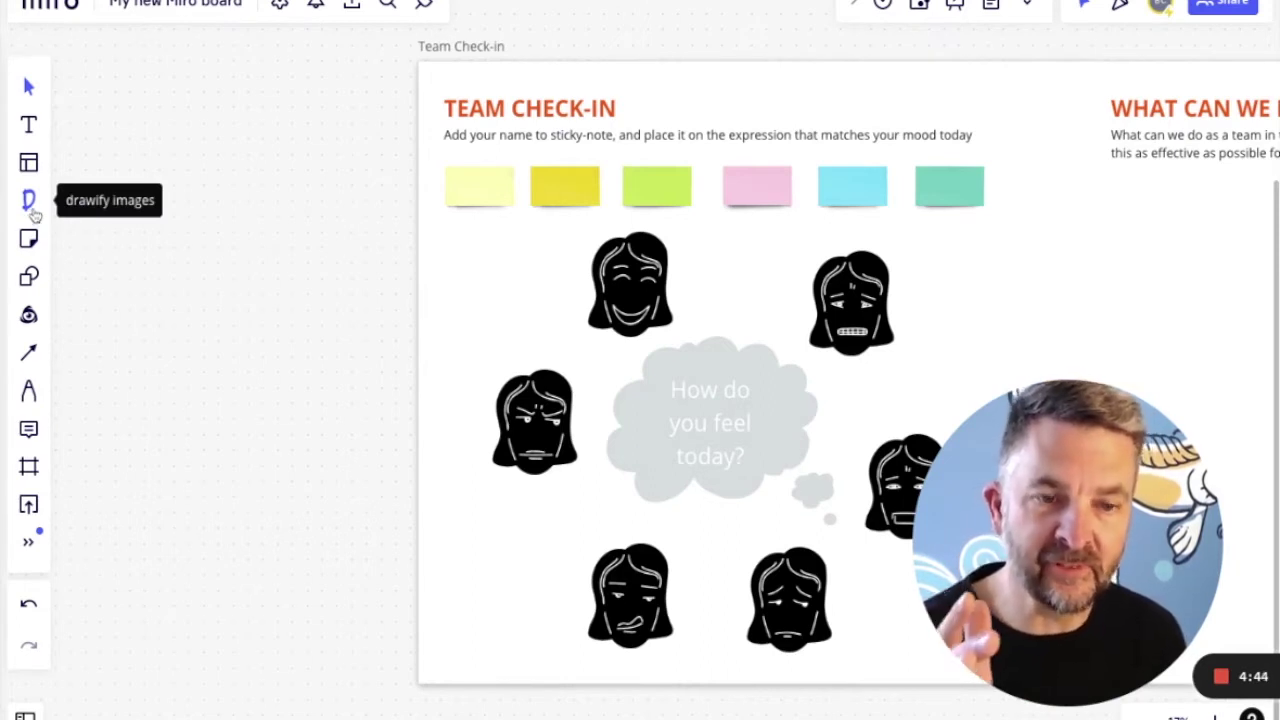
Browse the Drawify image library and close it without inserting anything.
click(32, 210)
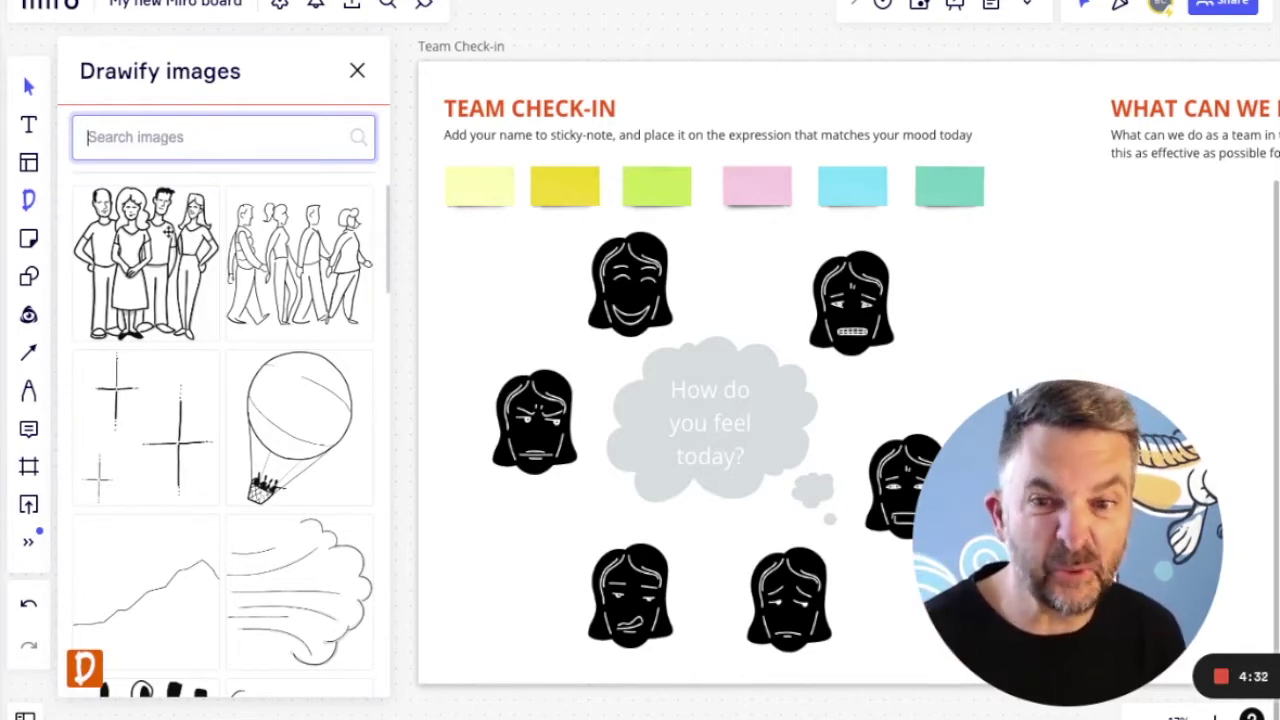
scroll(168, 265, down, 2)
scroll(168, 268, up, 2)
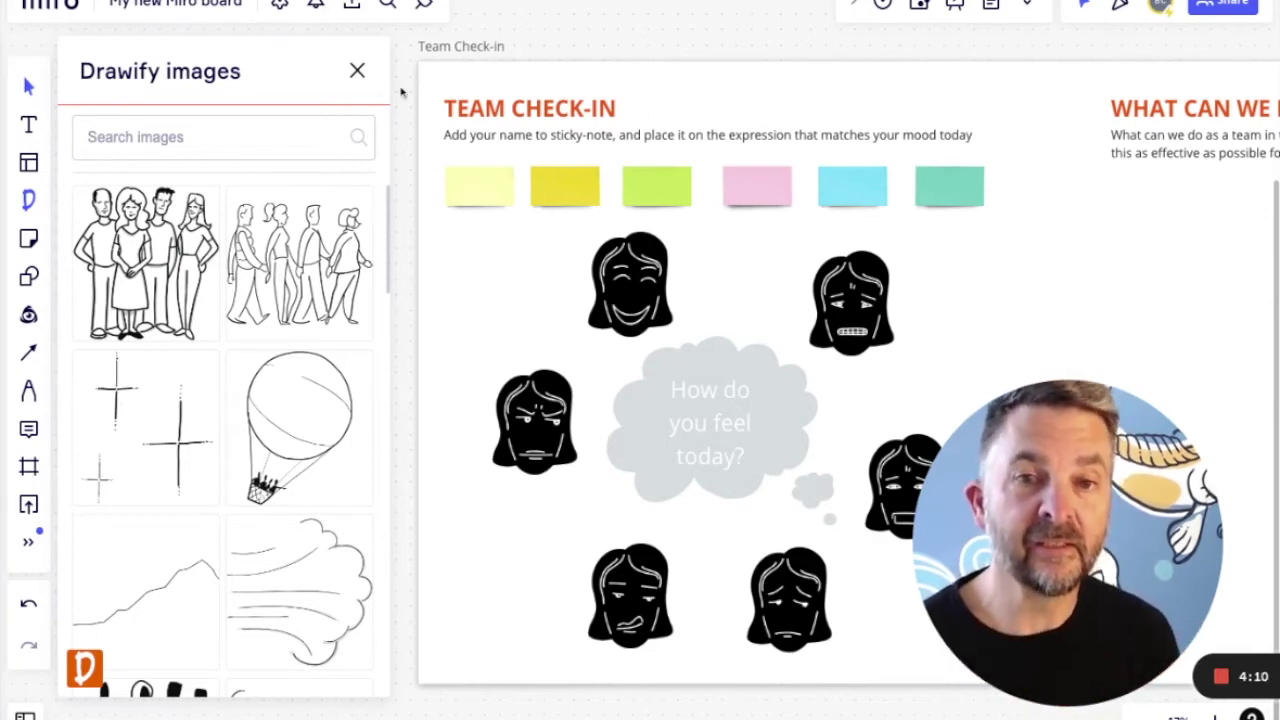
click(357, 72)
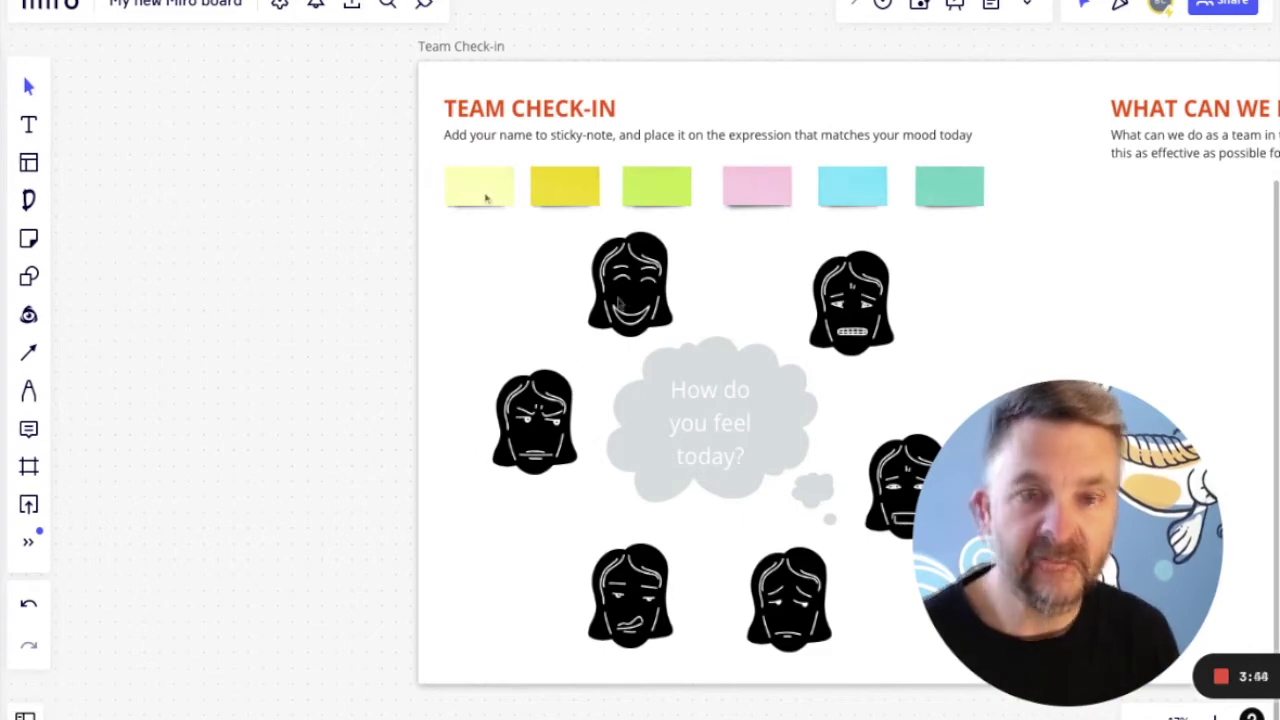
Enter the participant's first name on the pale yellow sticky note and place the note beside the laughing face.
click(486, 198)
text(BEN)
click(464, 296)
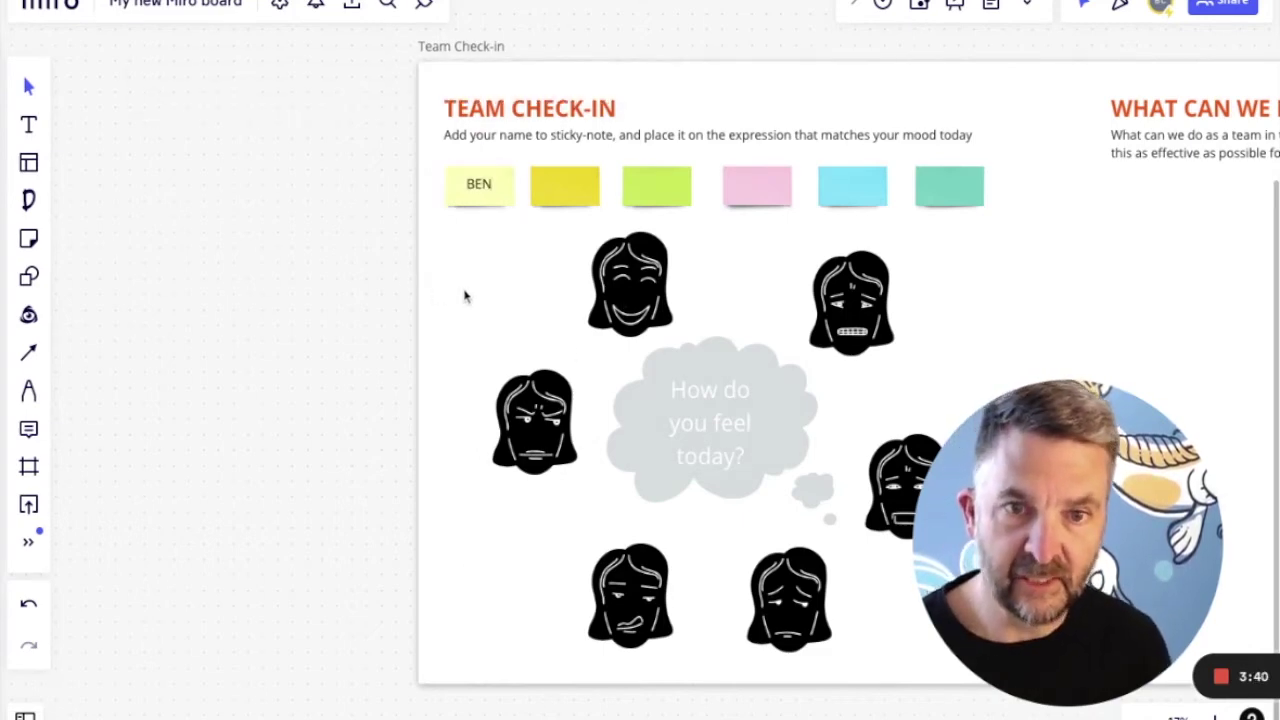
drag(481, 203, 688, 287)
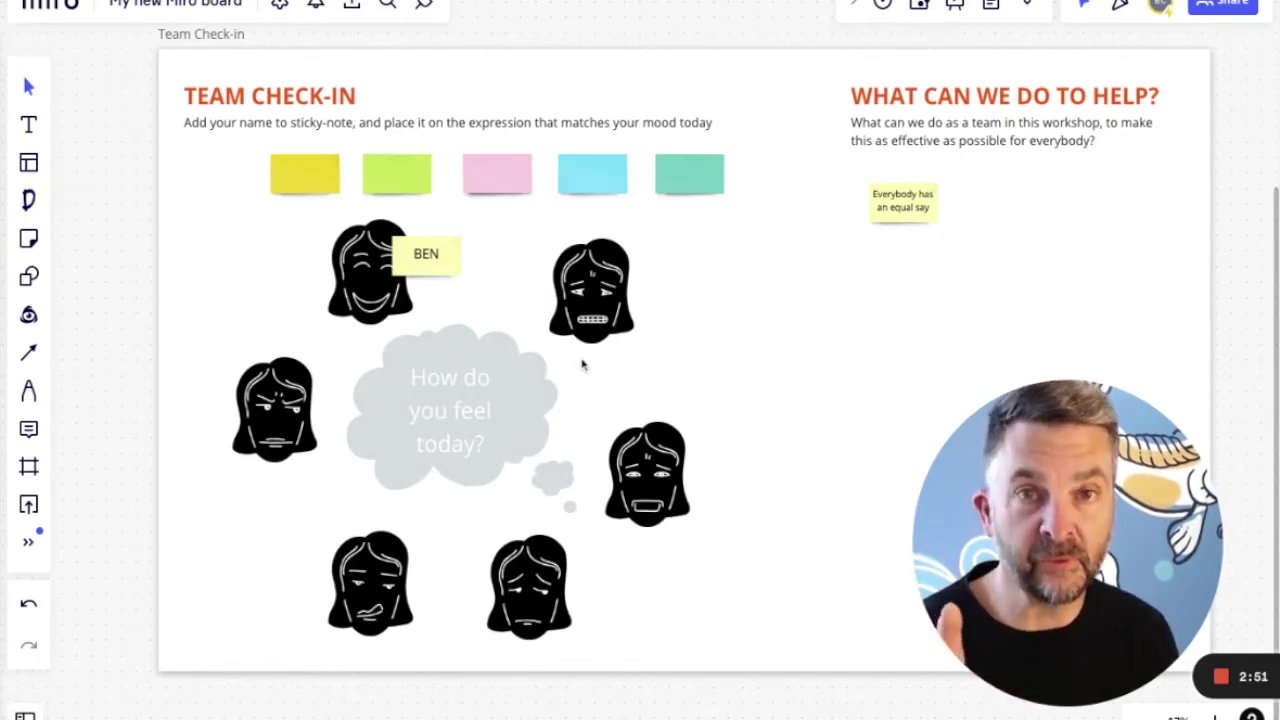
Examine the Customer Journey frame, including its four stages, customer goal notes, opportunities and pain points.
scroll(583, 365, right, 8)
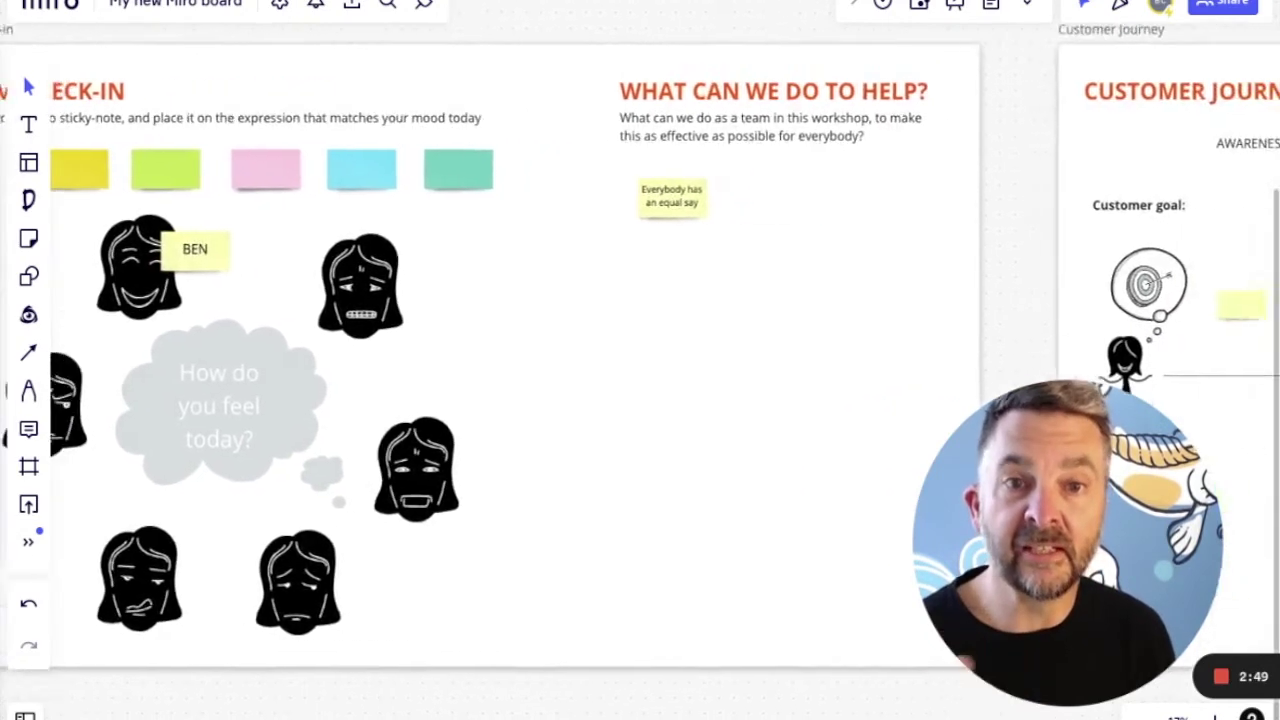
scroll(640, 365, right, 15)
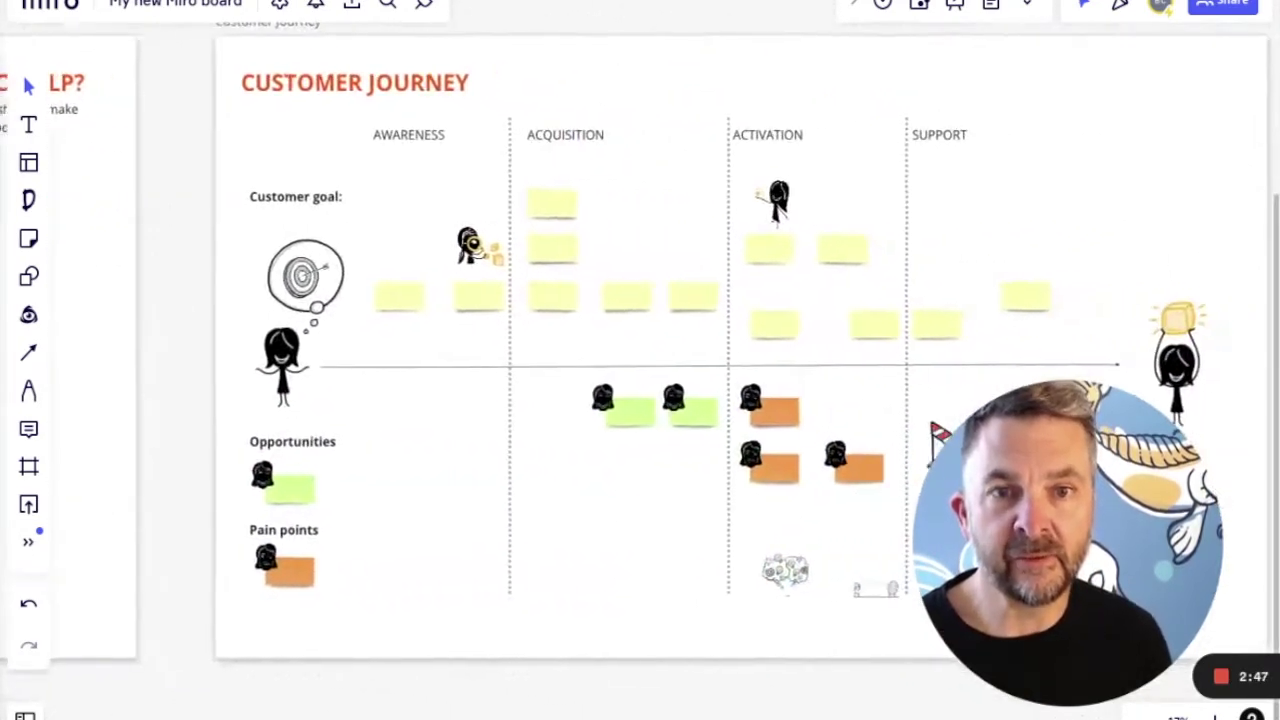
scroll(640, 365, down, 1)
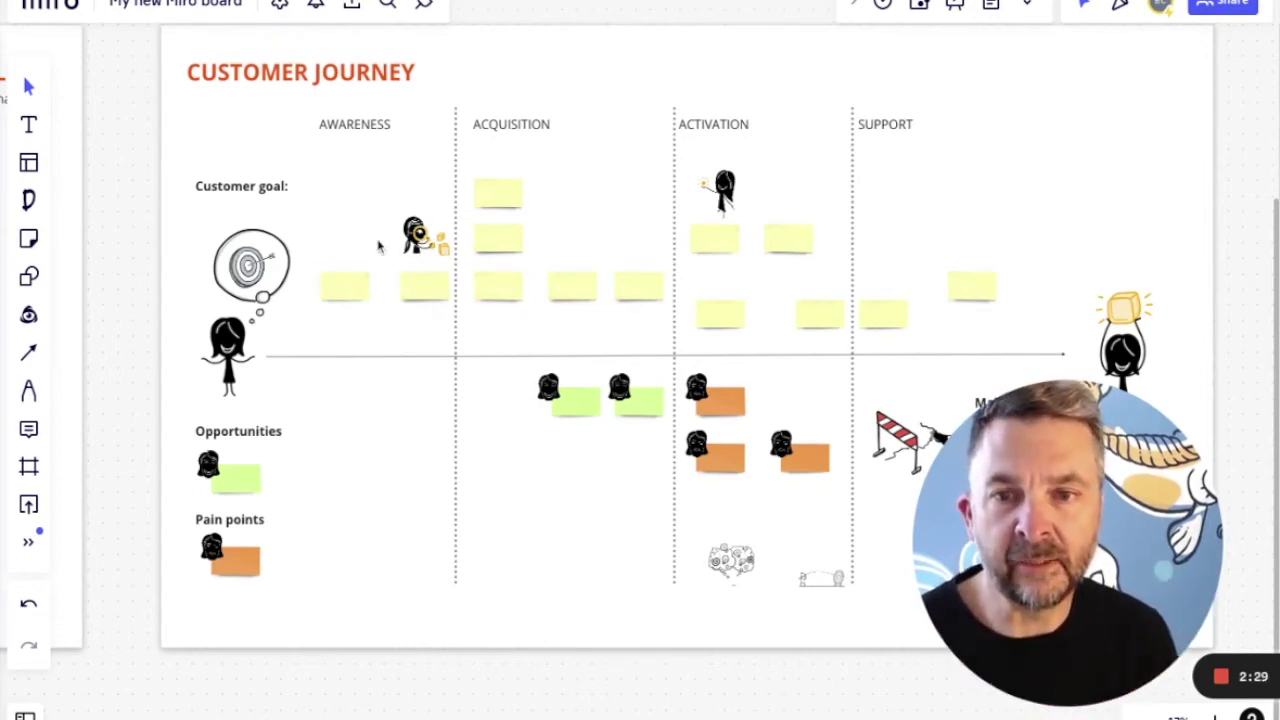
scroll(378, 246, up, 5)
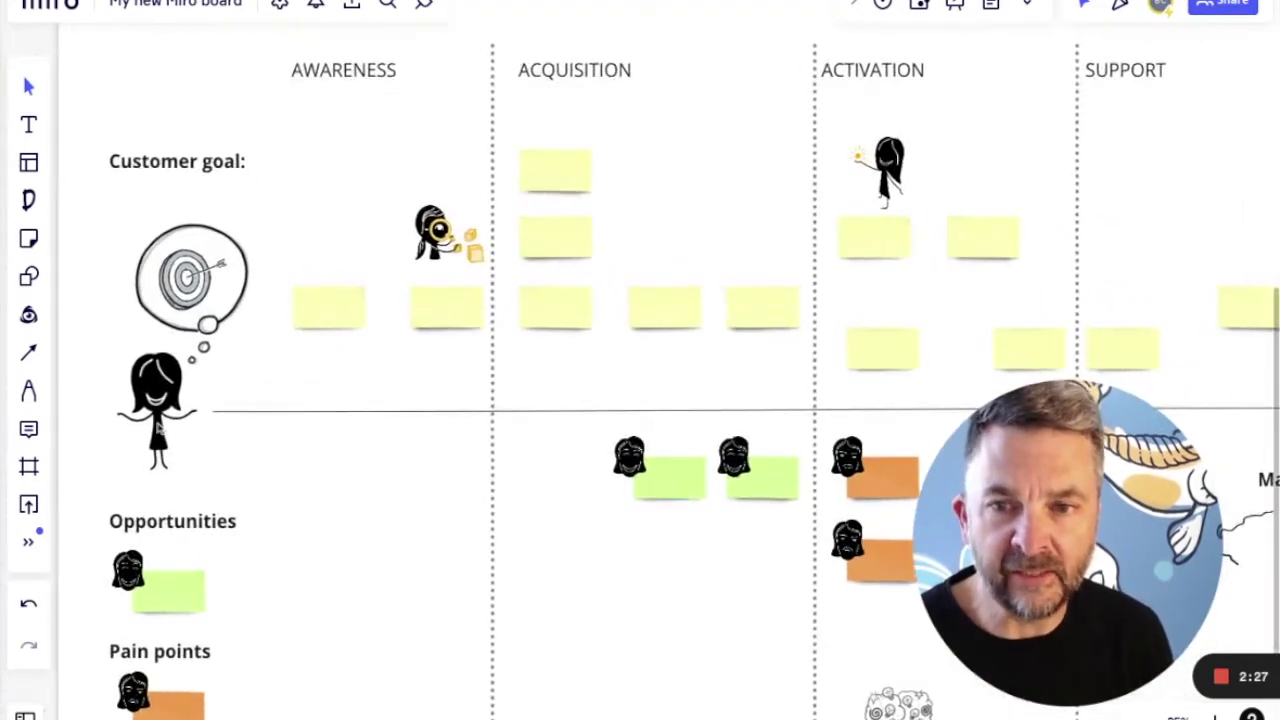
scroll(424, 263, up, 3)
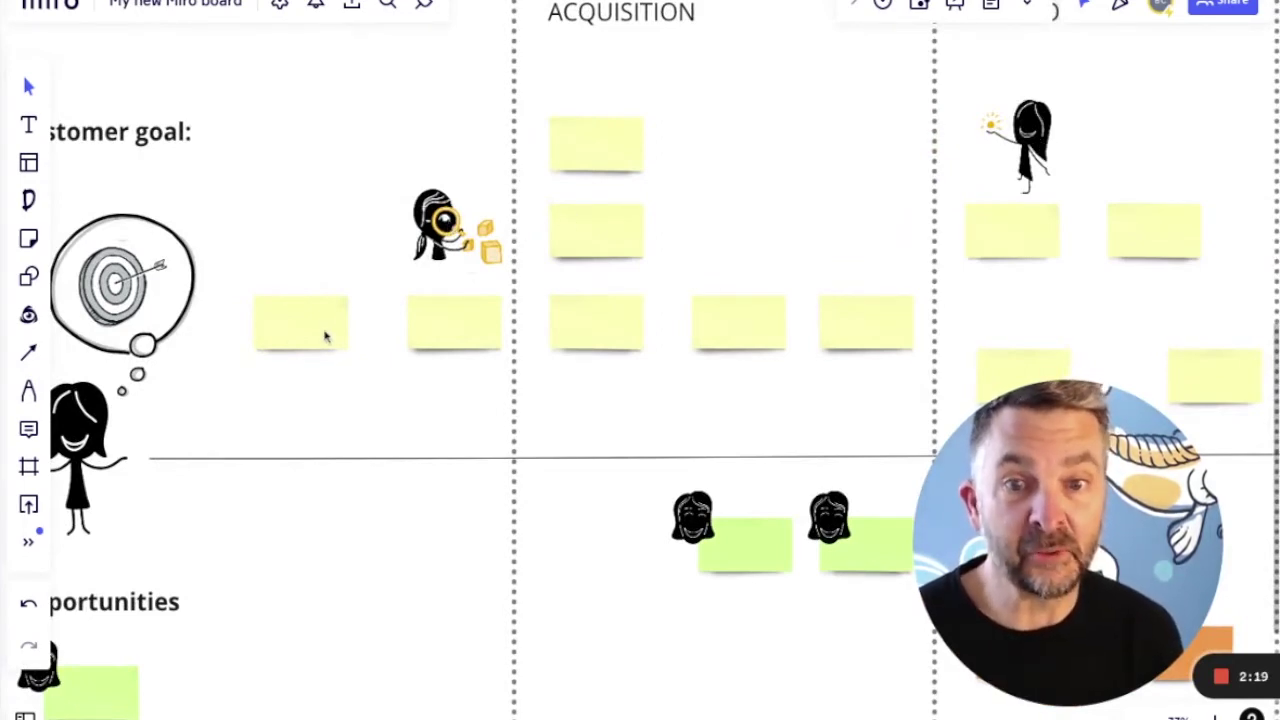
scroll(266, 409, left, 3)
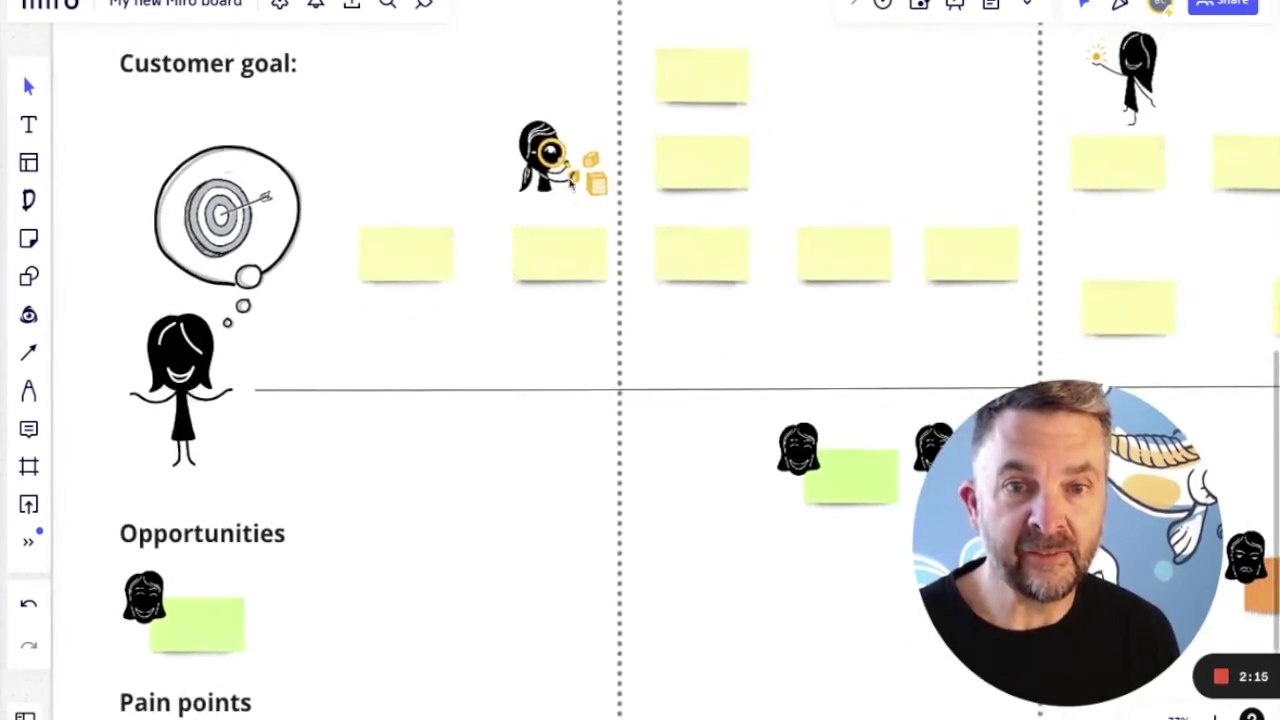
scroll(545, 190, up, 3)
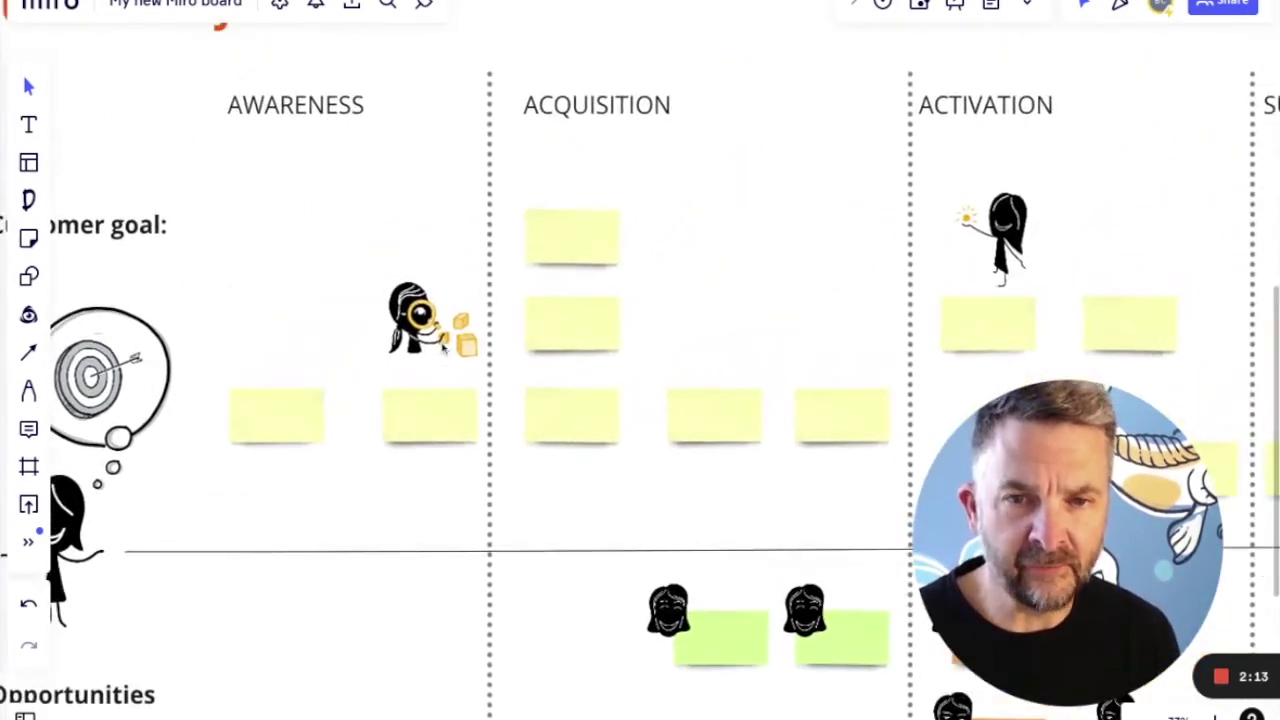
scroll(571, 320, right, 5)
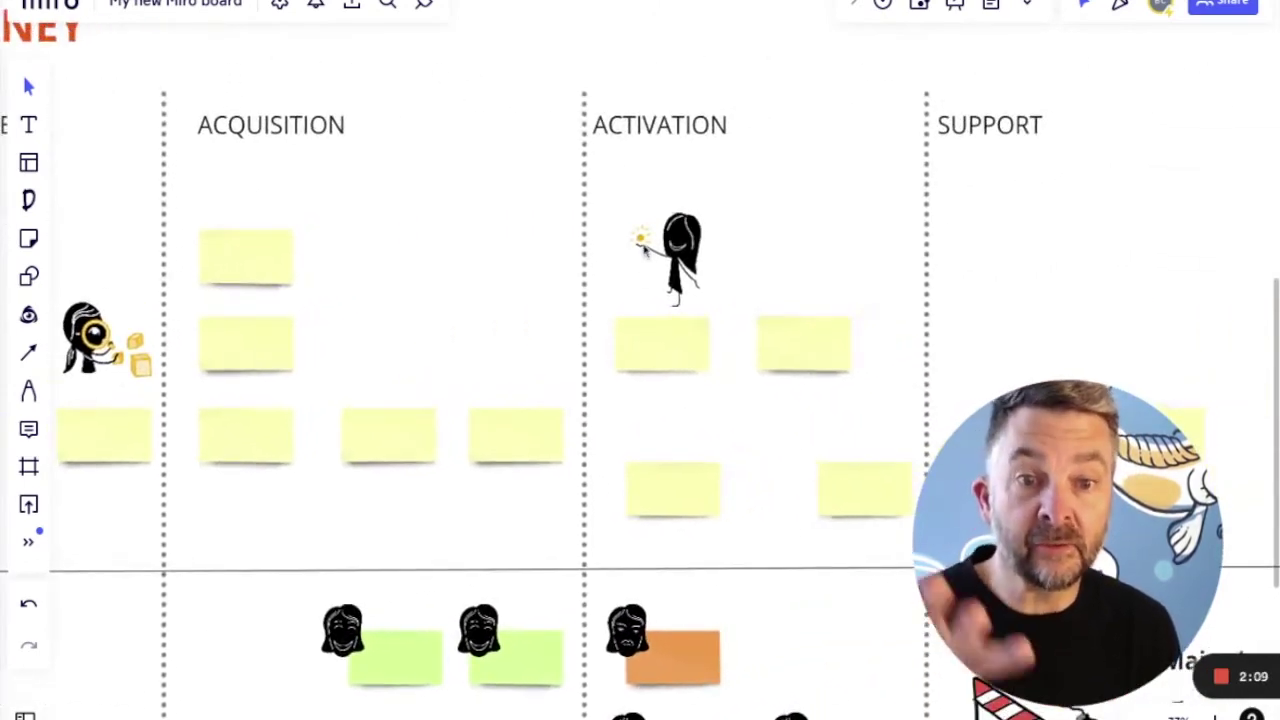
scroll(645, 250, down, 5)
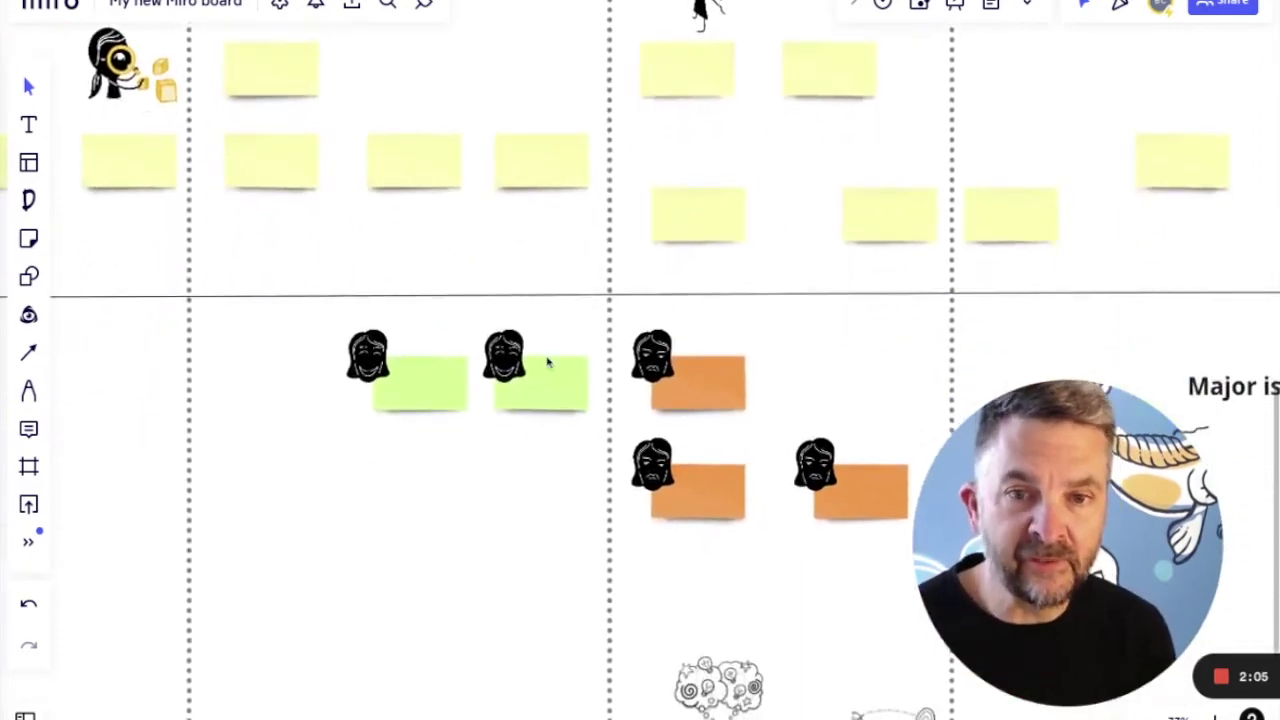
scroll(531, 397, down, 3)
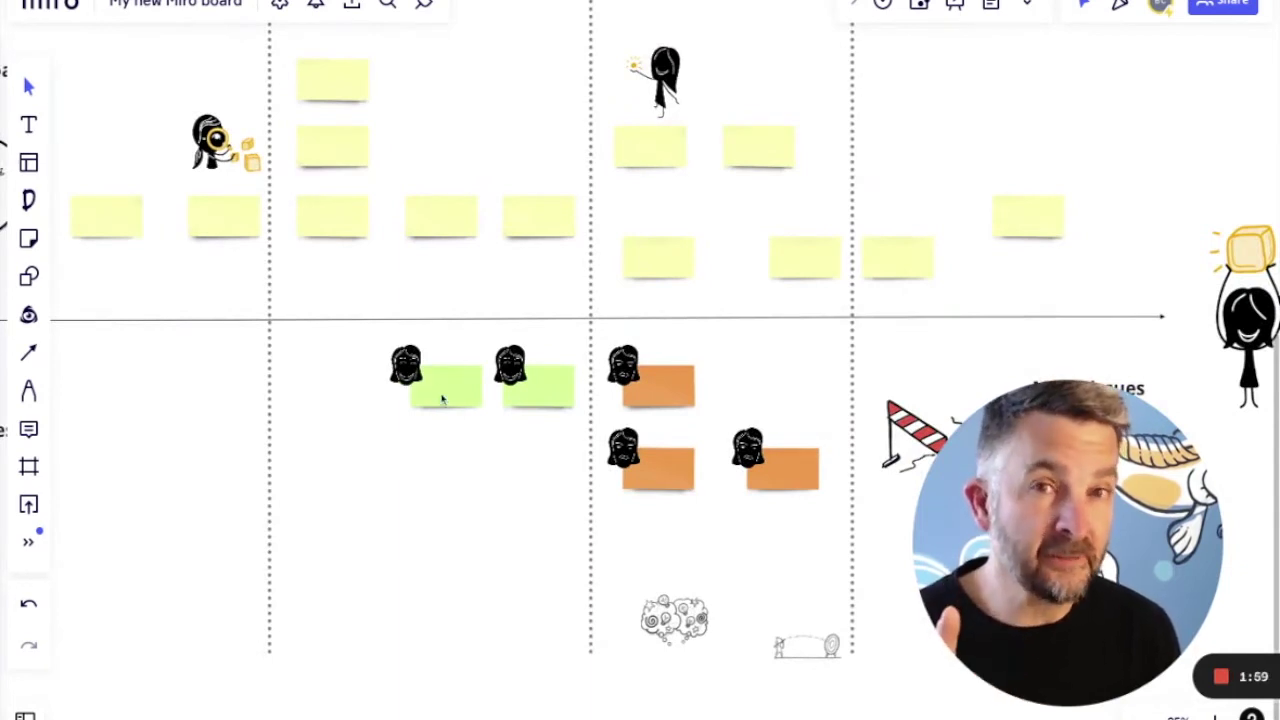
scroll(508, 372, up, 2)
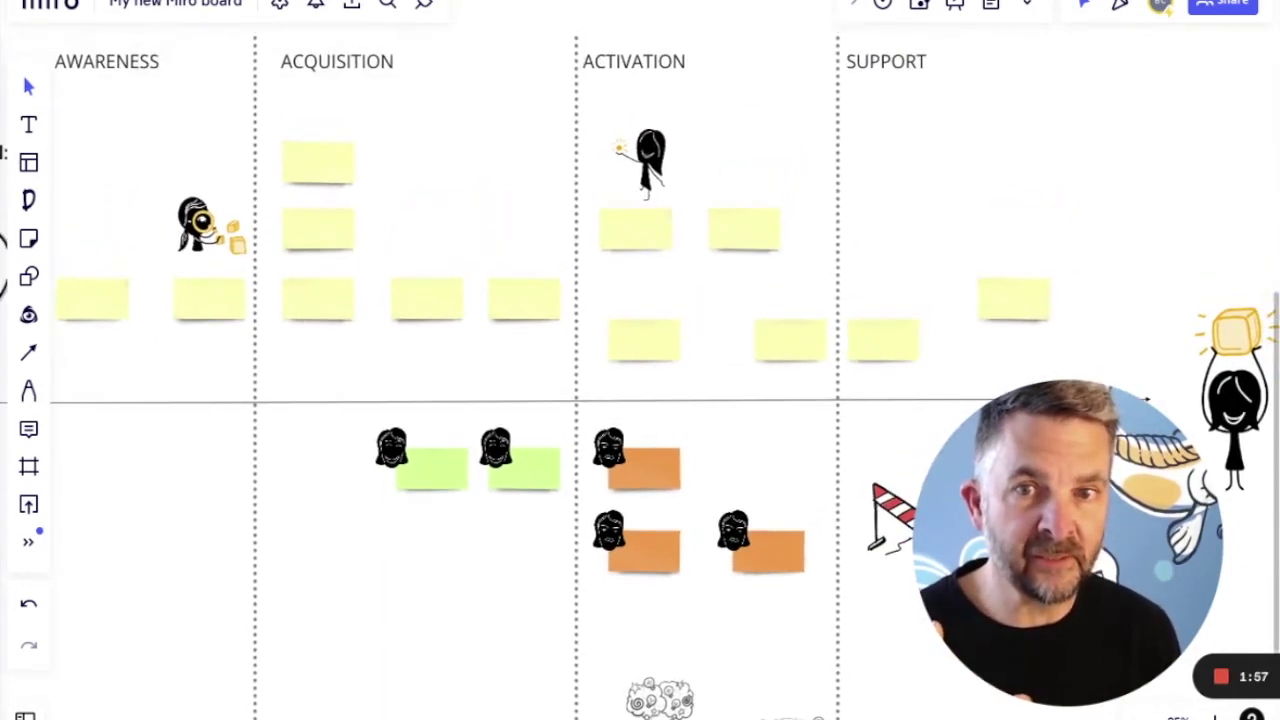
scroll(508, 372, right, 3)
scroll(508, 372, down, 2)
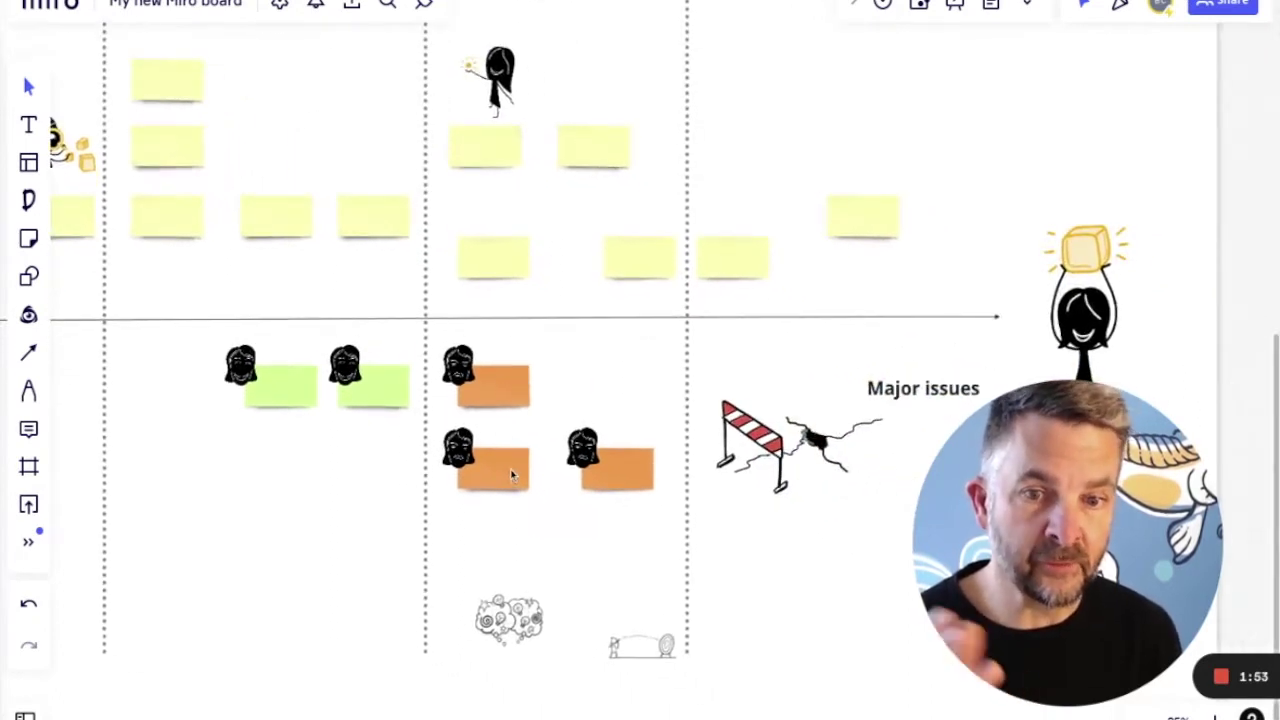
Enlarge the barrier and cracked-road illustration beneath Major issues in the Customer Journey frame to roughly twice its size.
scroll(511, 476, right, 6)
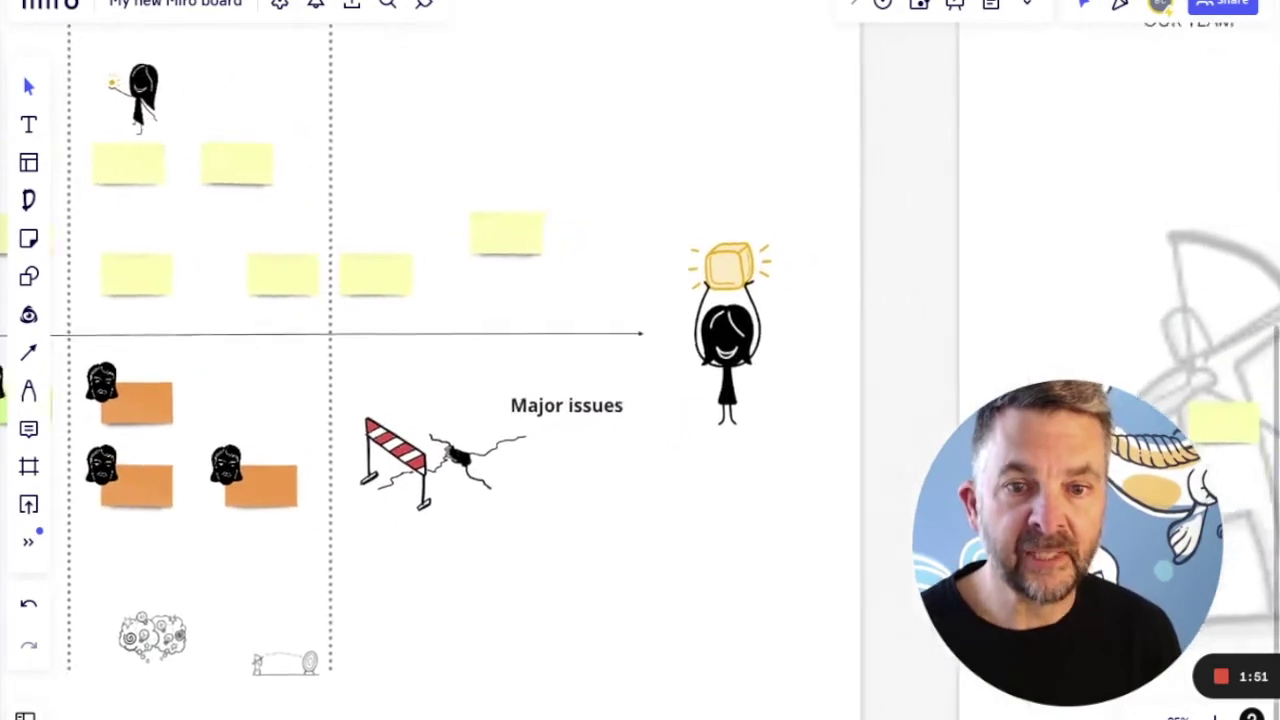
scroll(432, 483, down, 1)
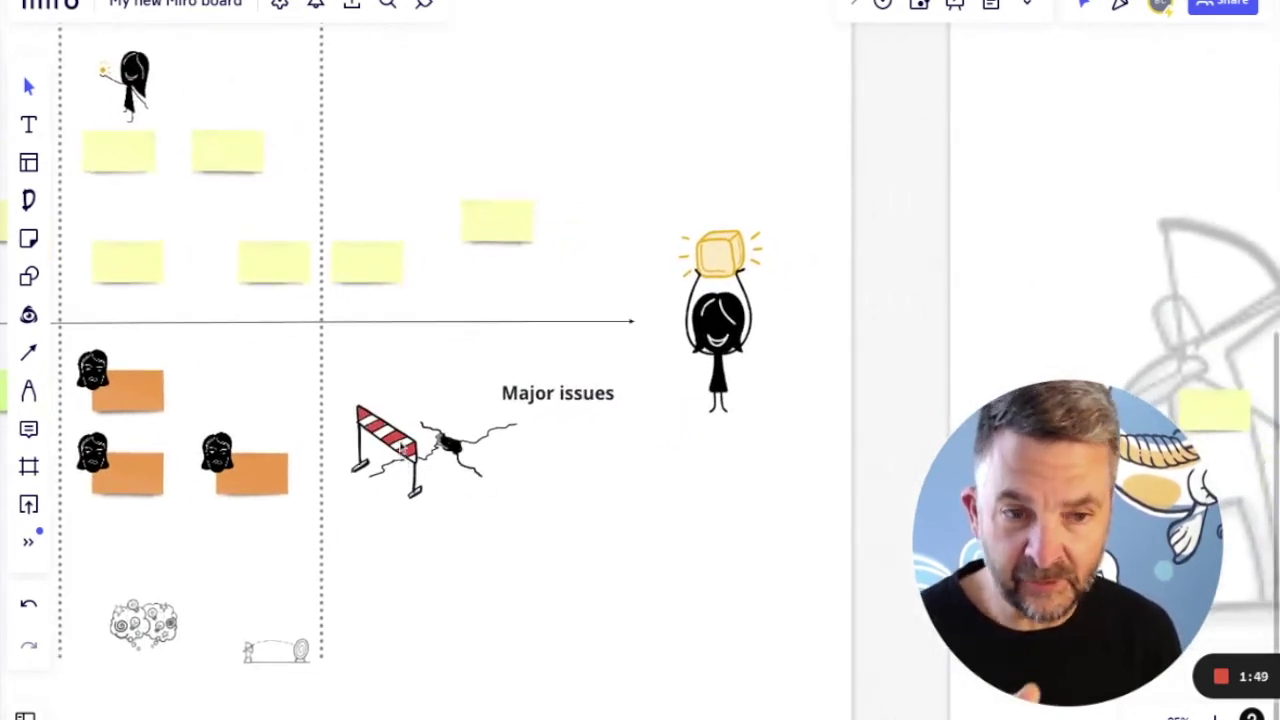
click(403, 458)
drag(517, 538, 678, 708)
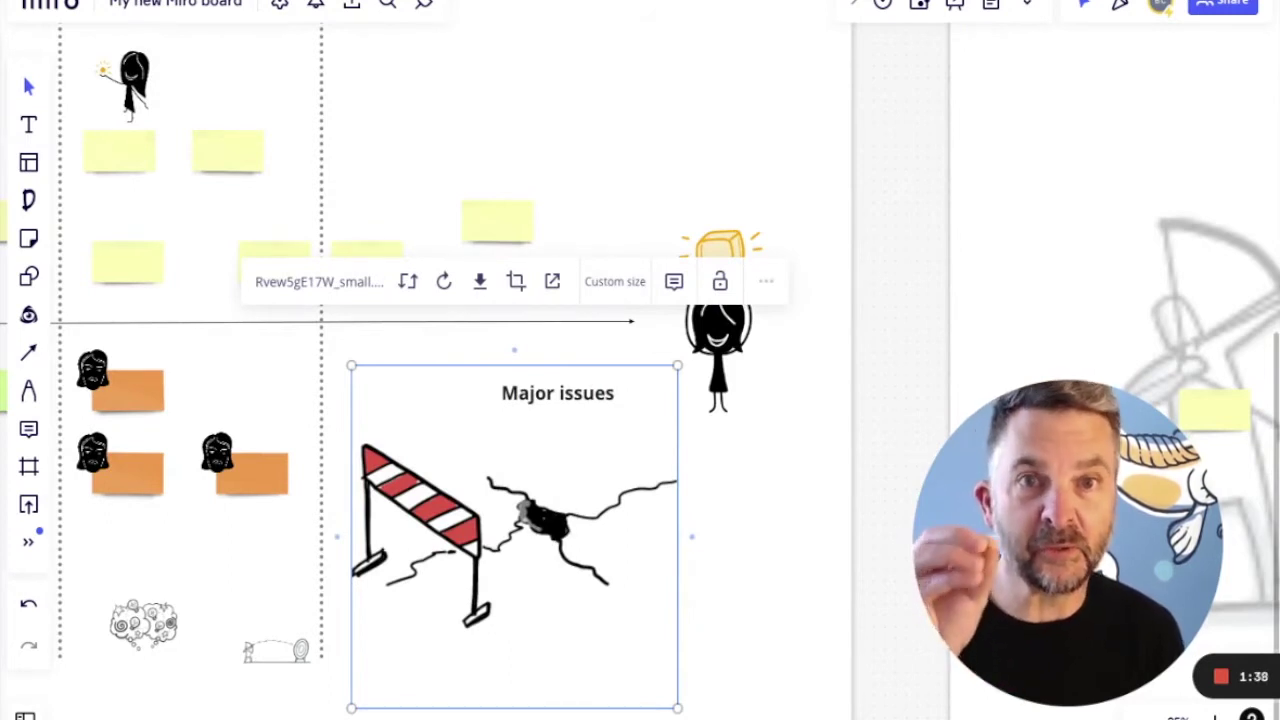
click(711, 540)
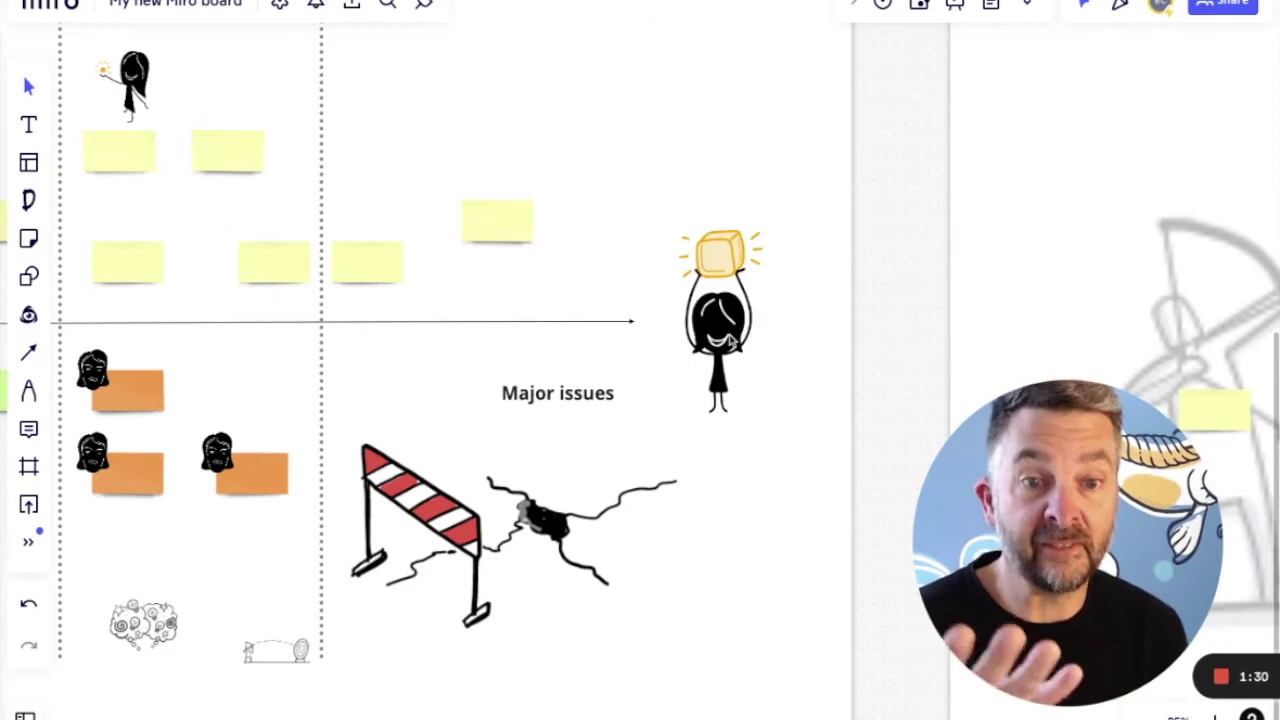
Try shifting the white overlay on the archery drawing in the Achieving a Goal frame, inspect its fill opacity, and undo the changes.
scroll(686, 340, down, 2)
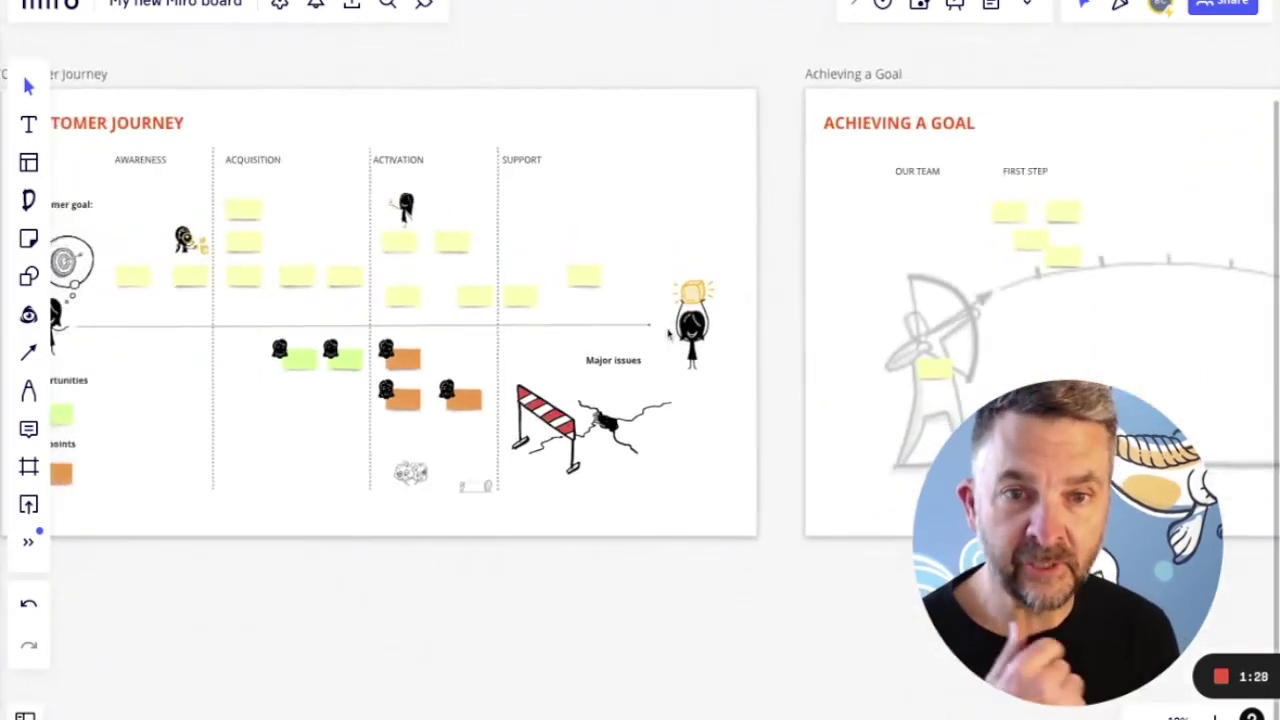
scroll(668, 335, up, 3)
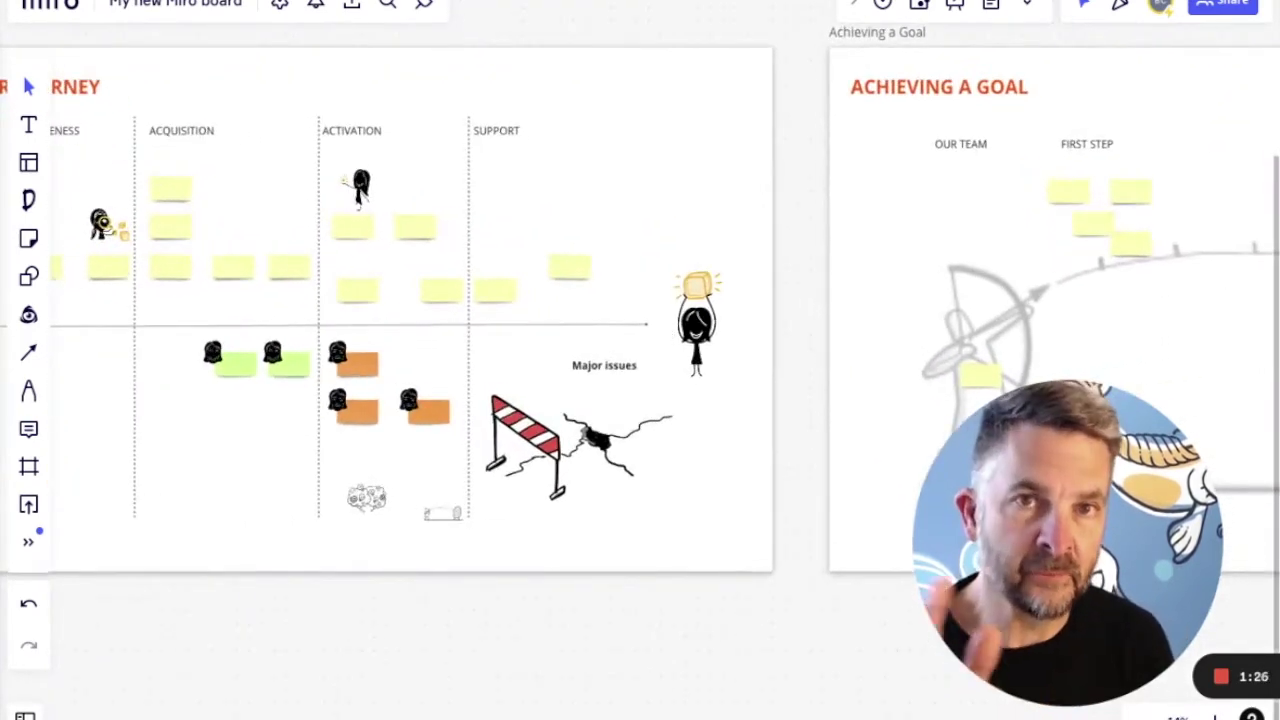
scroll(640, 310, right, 10)
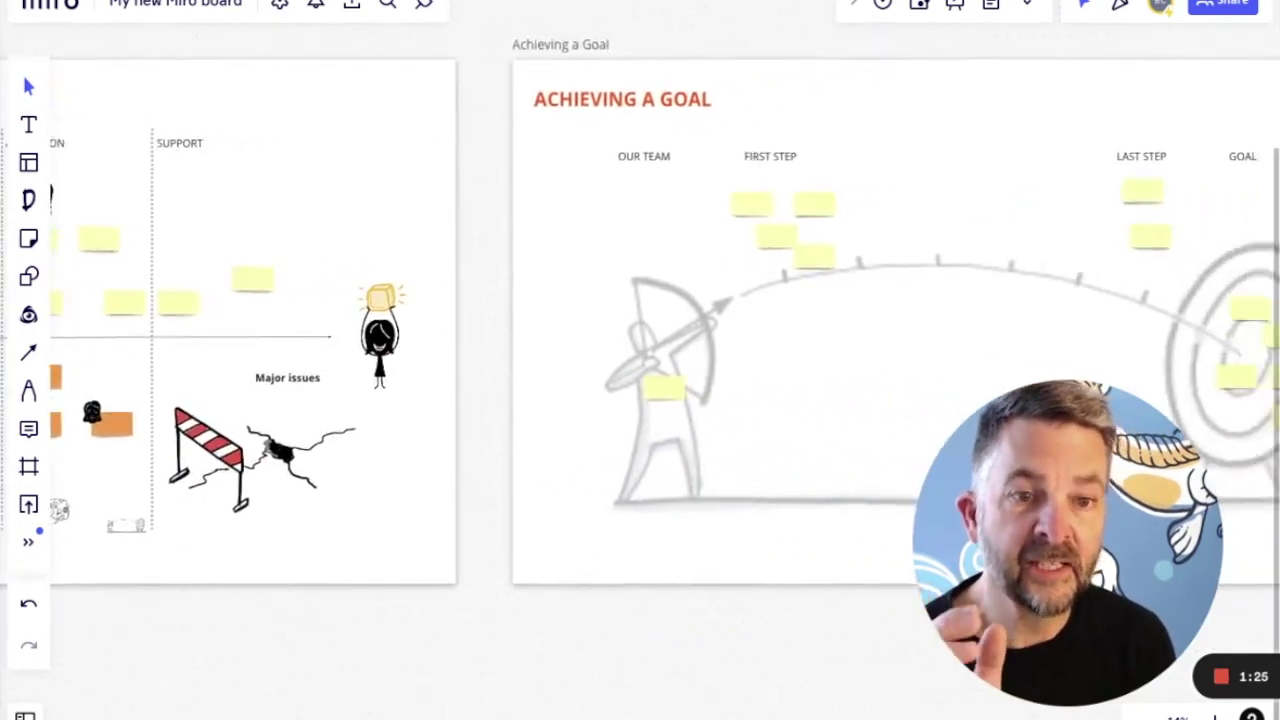
scroll(640, 310, right, 5)
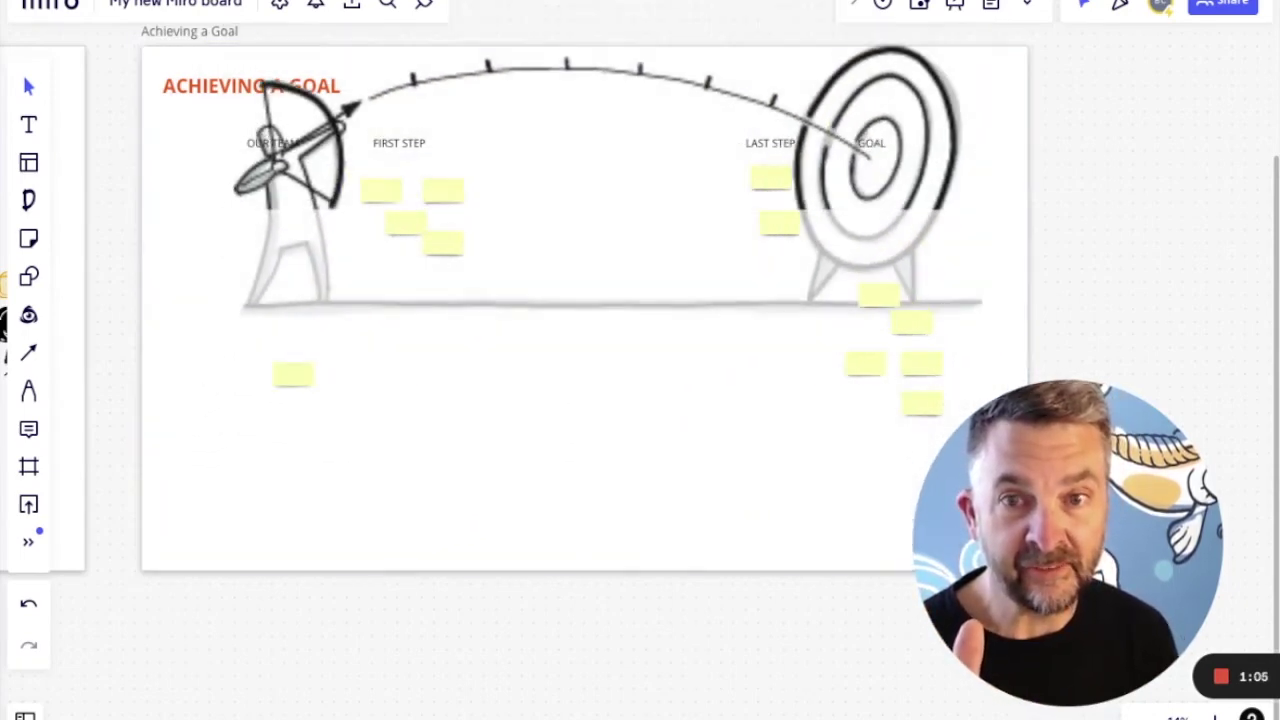
click(615, 355)
drag(511, 447, 461, 440)
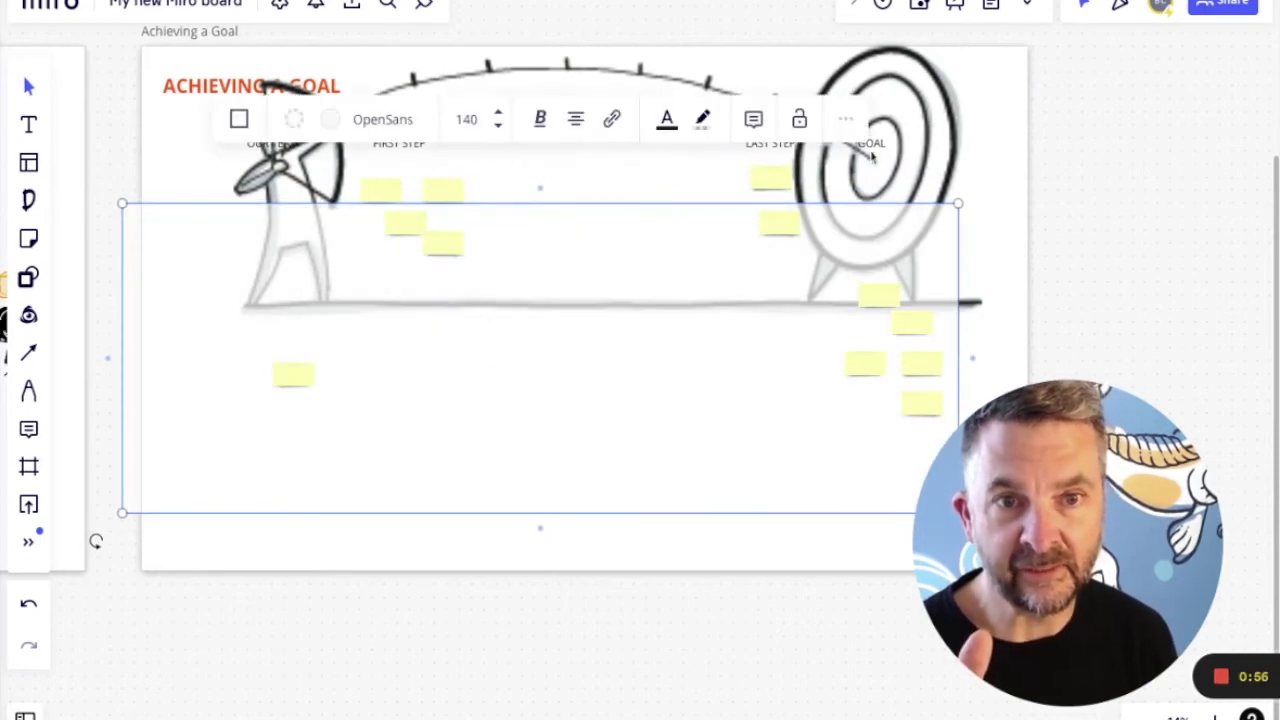
click(329, 121)
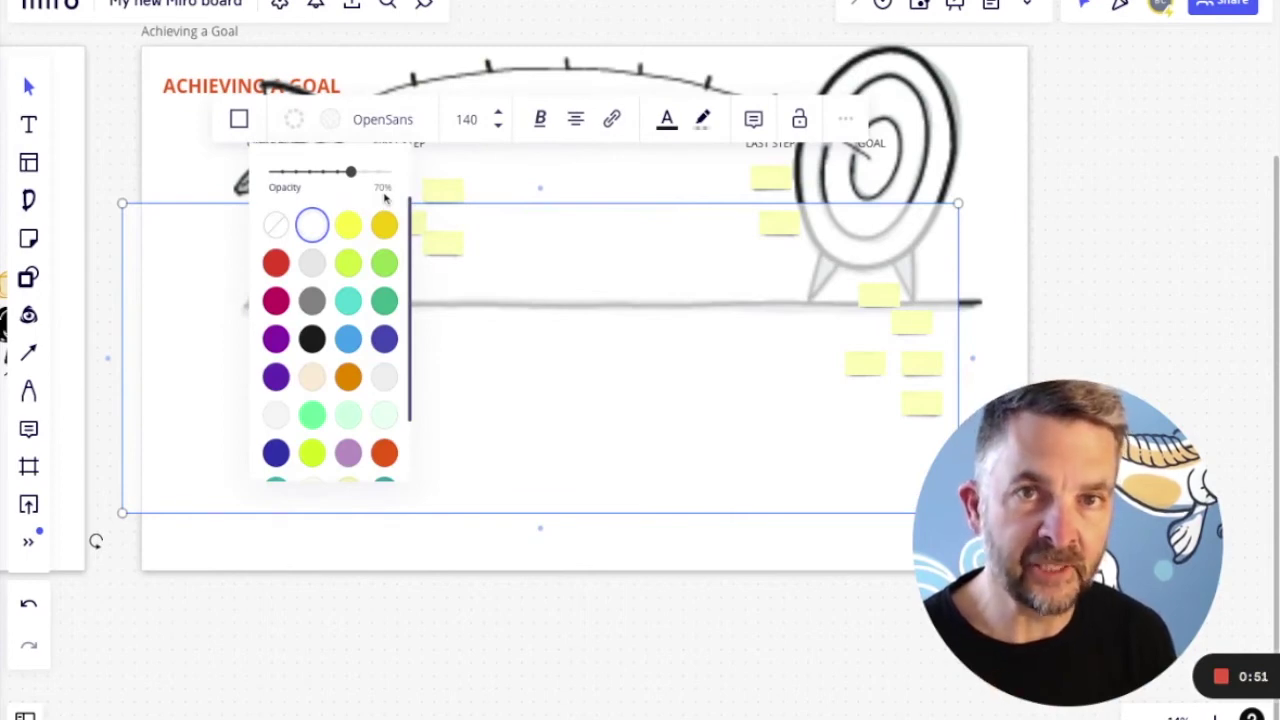
click(564, 571)
click(565, 572)
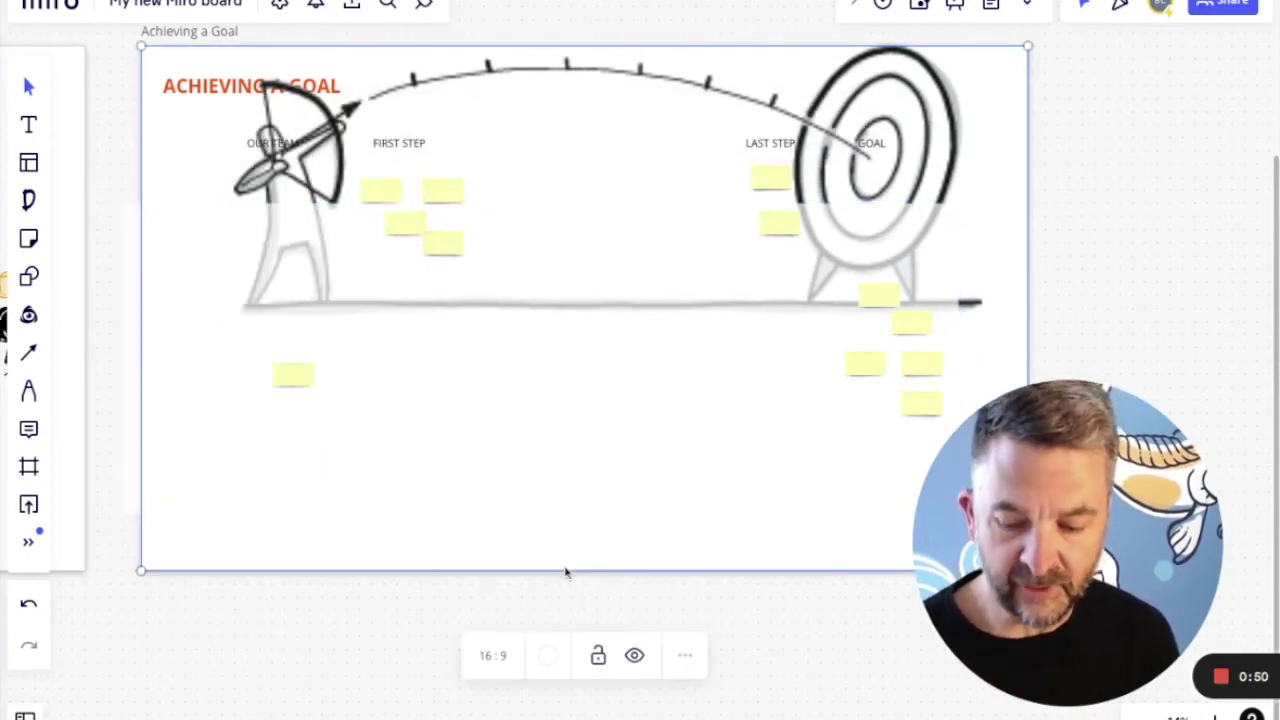
key(ctrl+z)
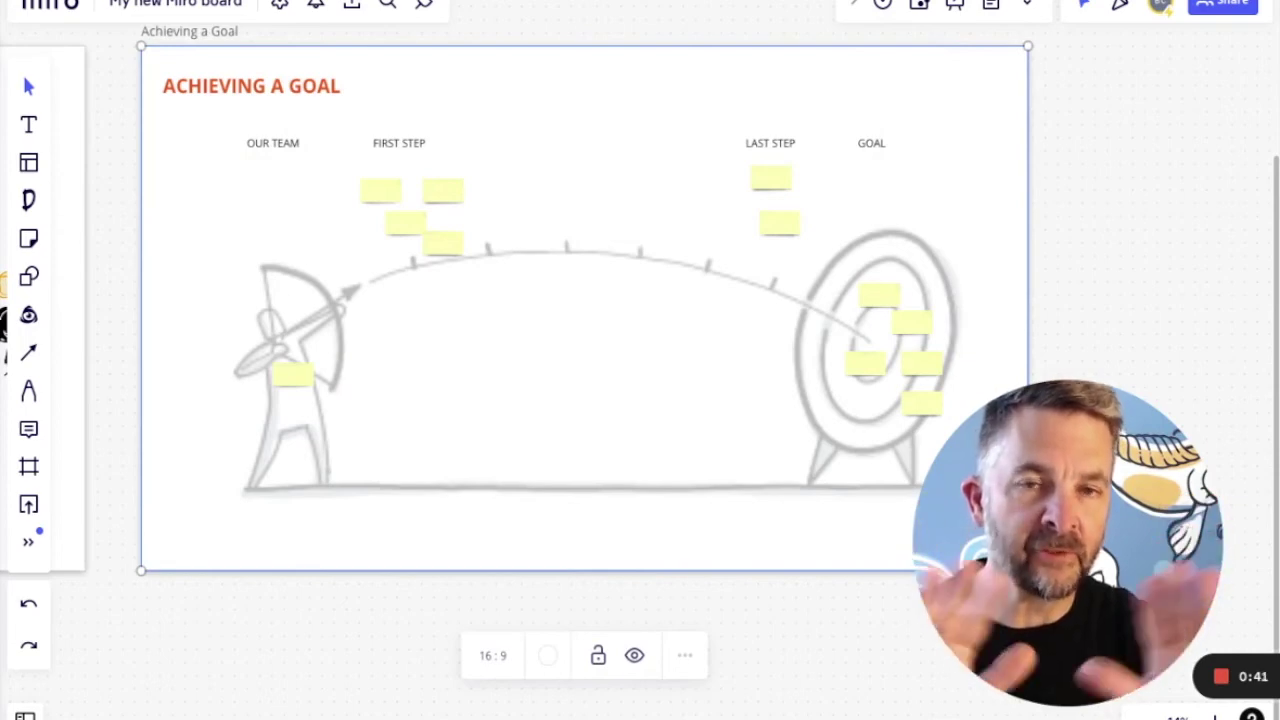
click(434, 193)
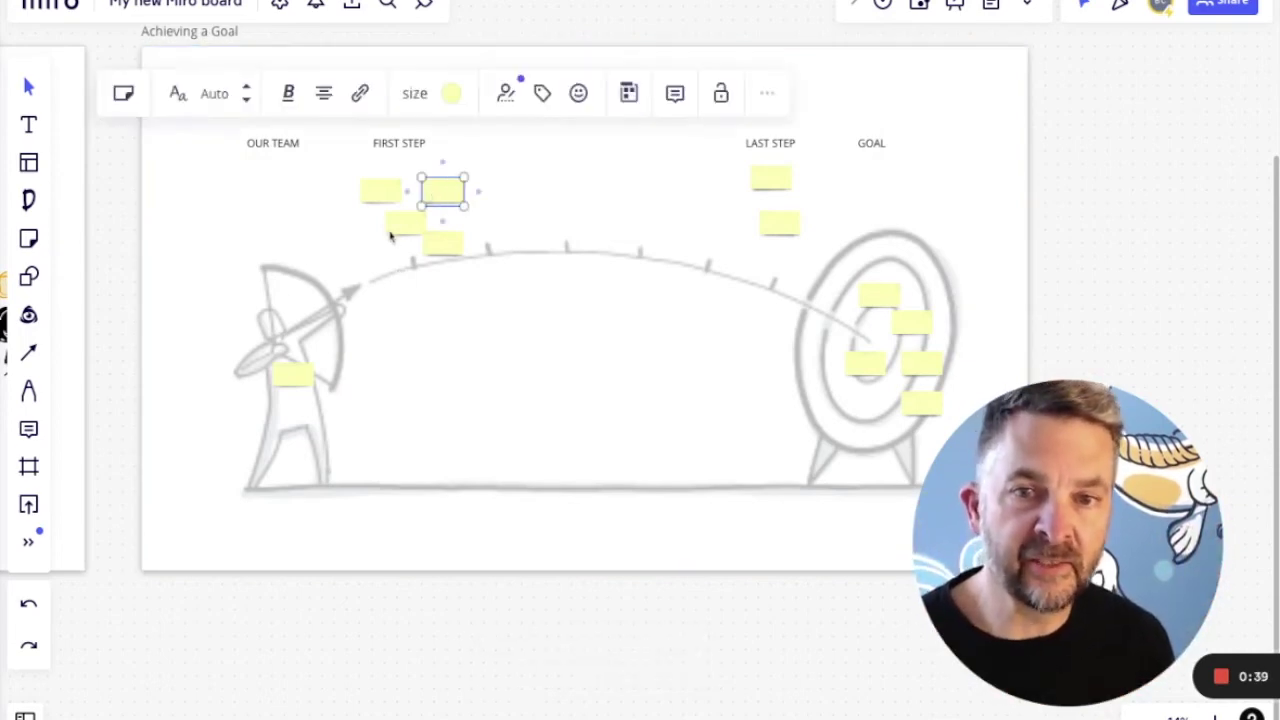
click(366, 195)
click(396, 225)
click(436, 251)
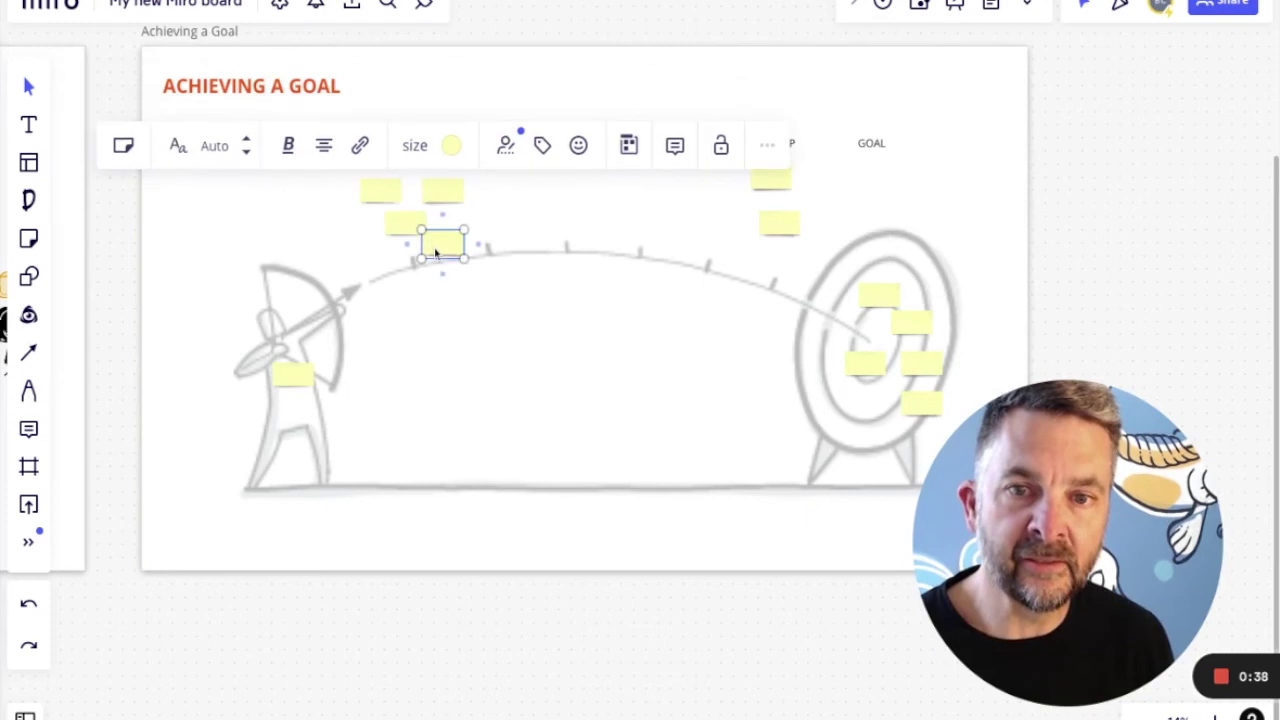
click(690, 32)
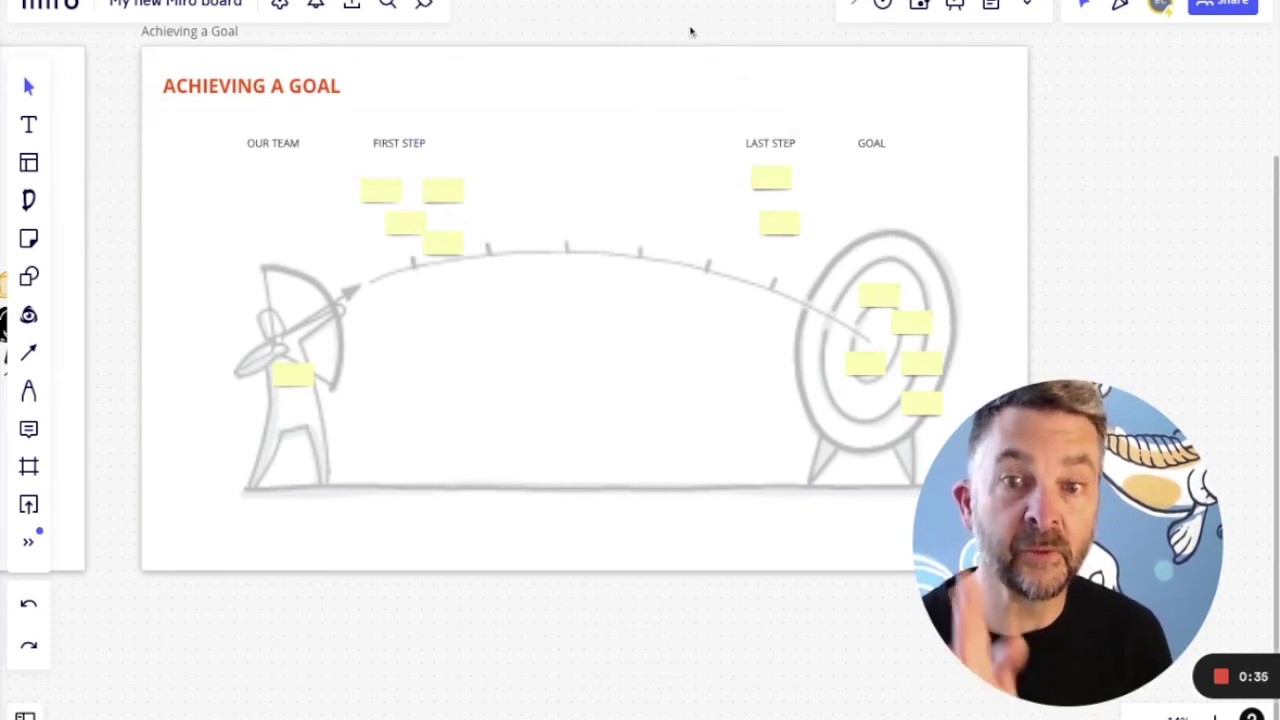